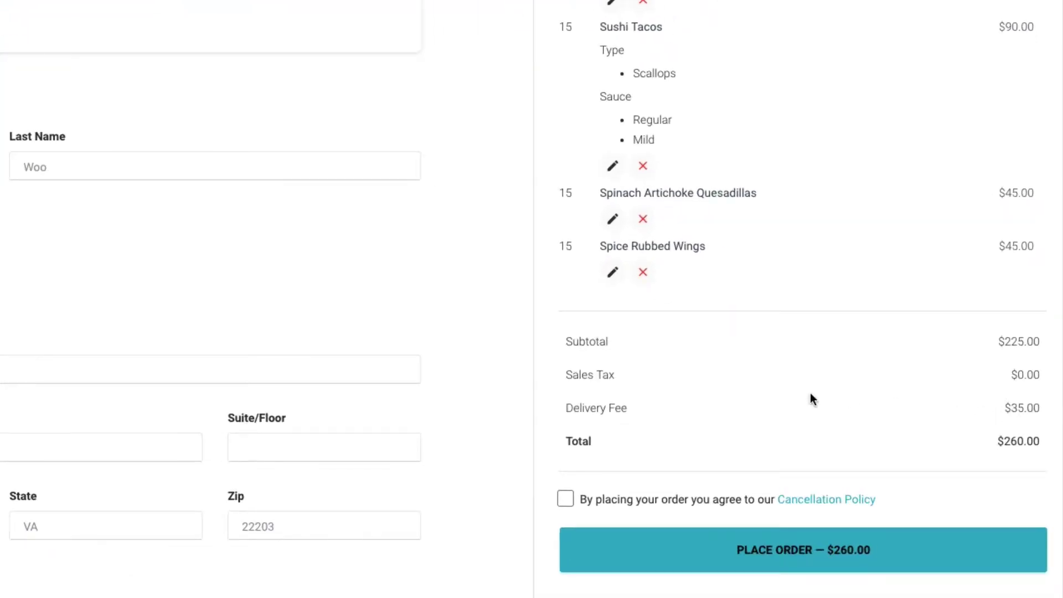
{"action": "left_click_drag", "start_coordinate": [1013, 408], "coordinate": [1038, 407]}
{"action": "left_click", "coordinate": [1035, 408]}
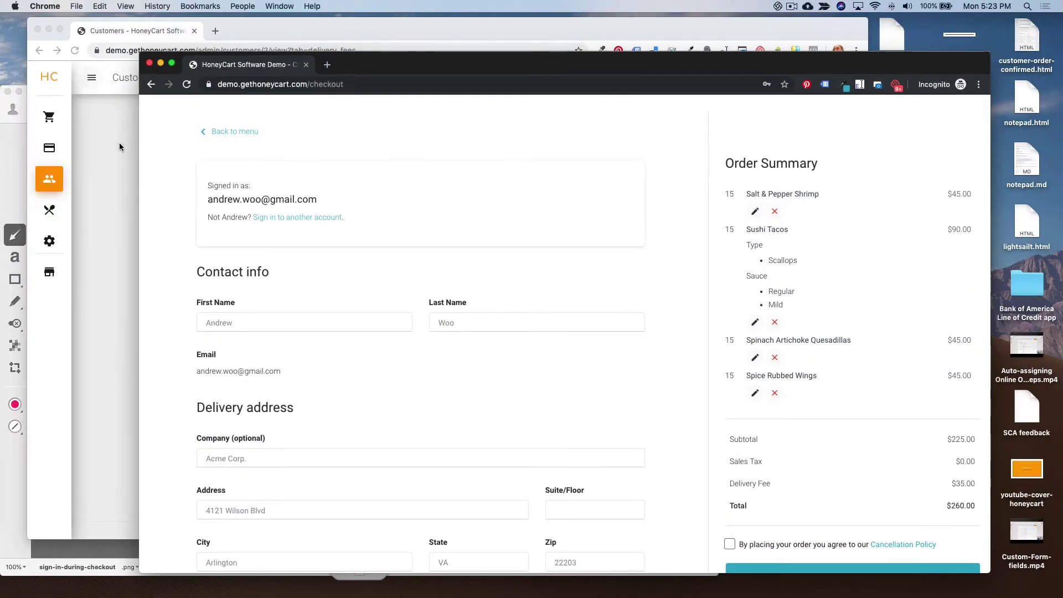
{"action": "left_click", "coordinate": [118, 142]}
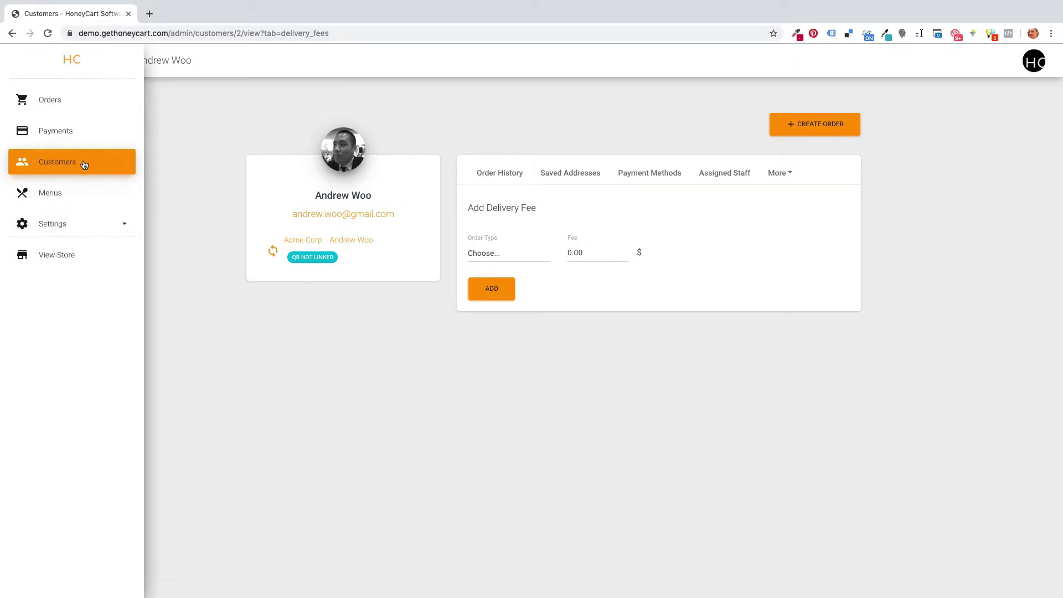
{"action": "mouse_move", "coordinate": [48, 179]}
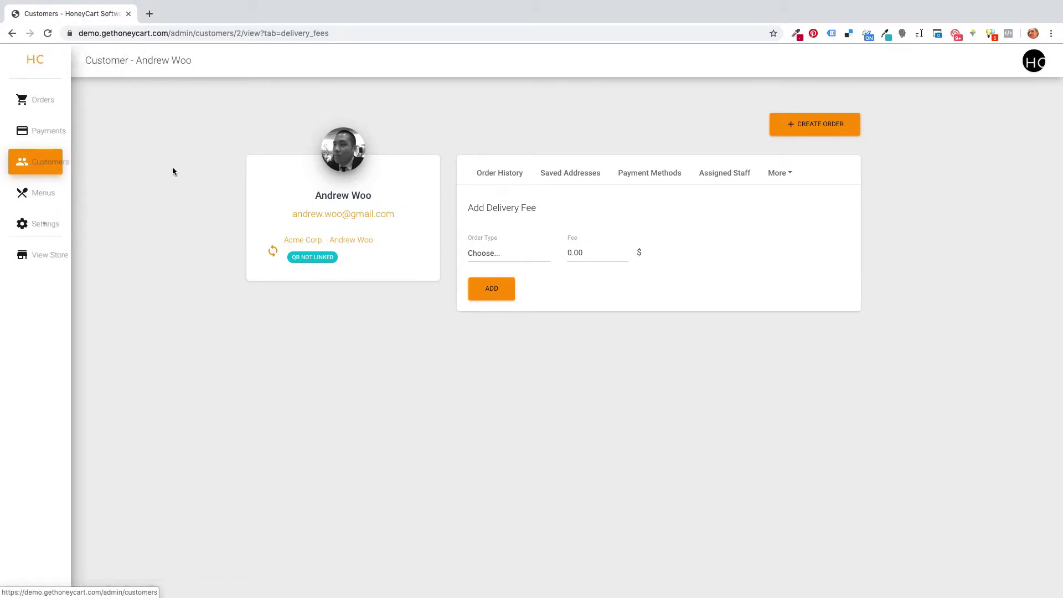
{"action": "left_click", "coordinate": [777, 173]}
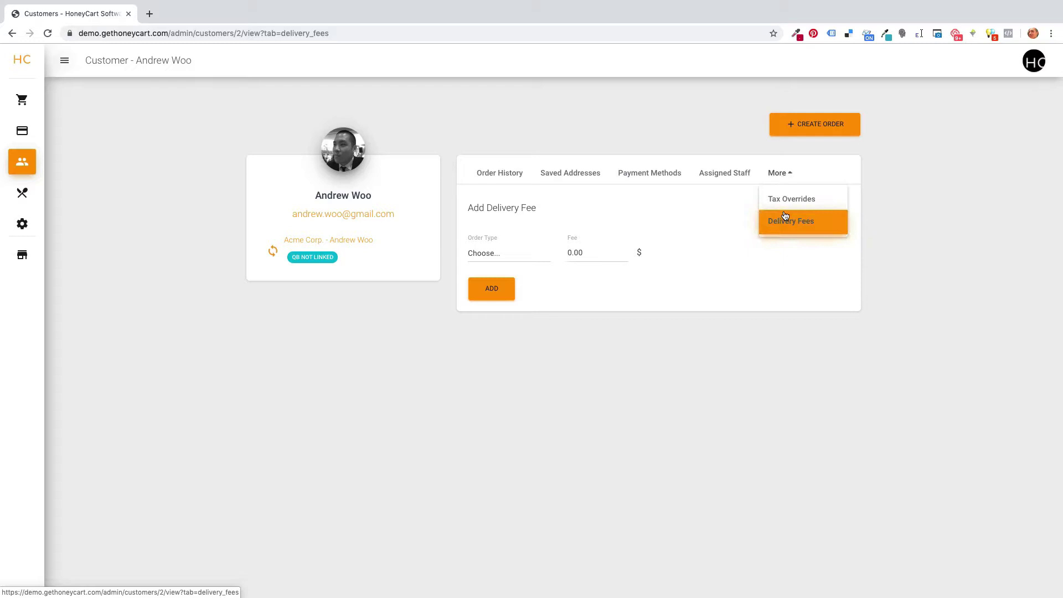
- Add a $0.00 Corporate / Drop-Off delivery fee override under Delivery Fees
{"action": "left_click", "coordinate": [790, 222]}
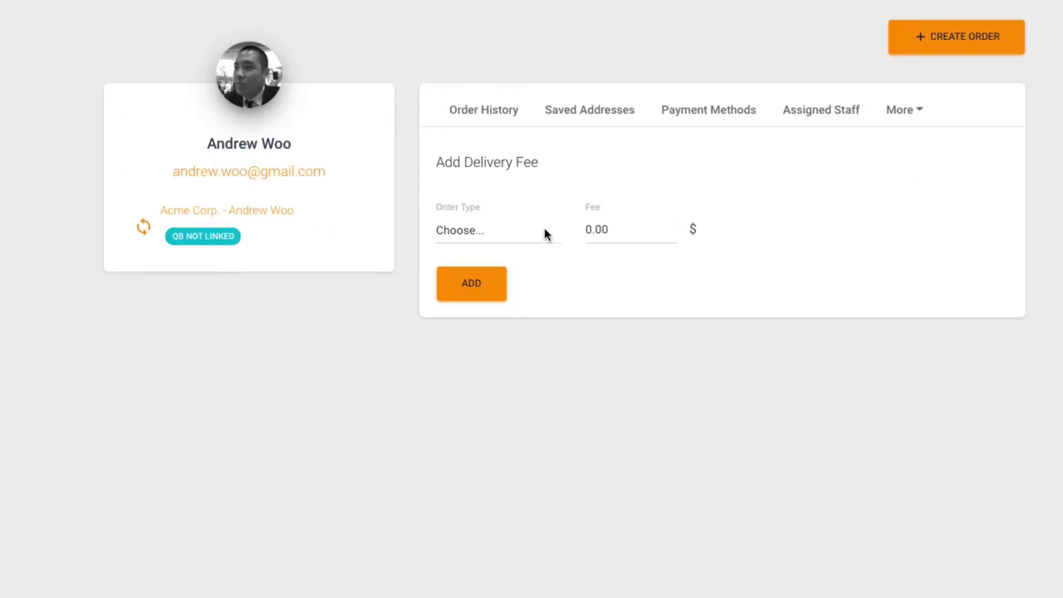
{"action": "left_click", "coordinate": [541, 231]}
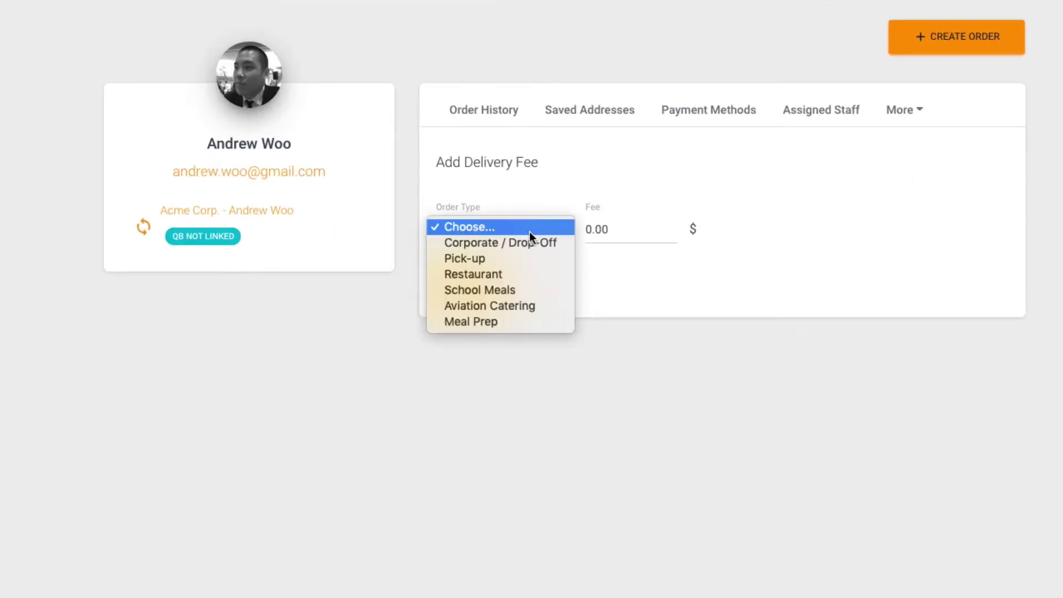
{"action": "left_click", "coordinate": [526, 242]}
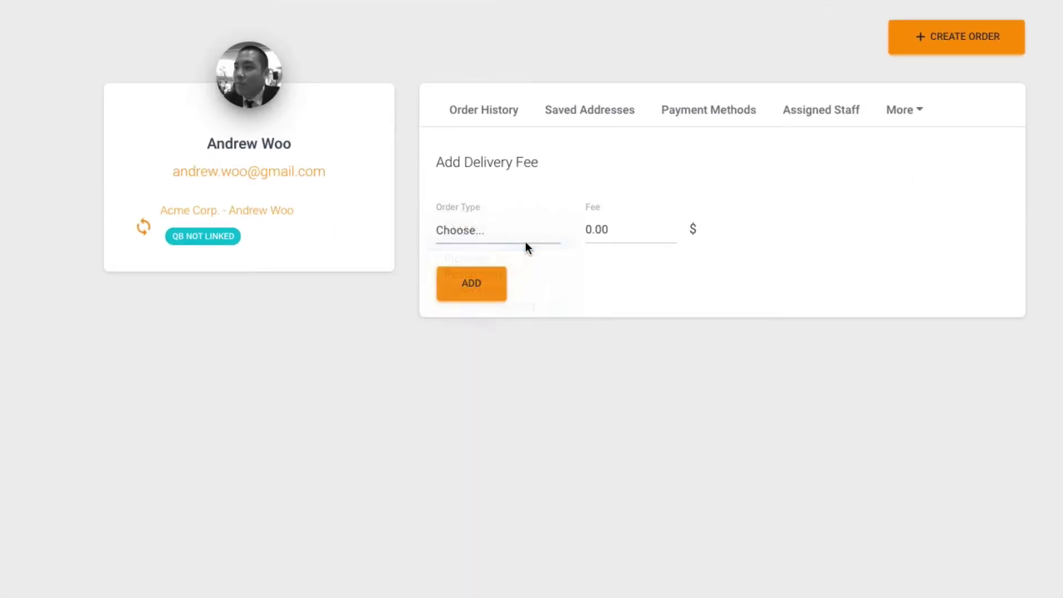
{"action": "double_click", "coordinate": [610, 230]}
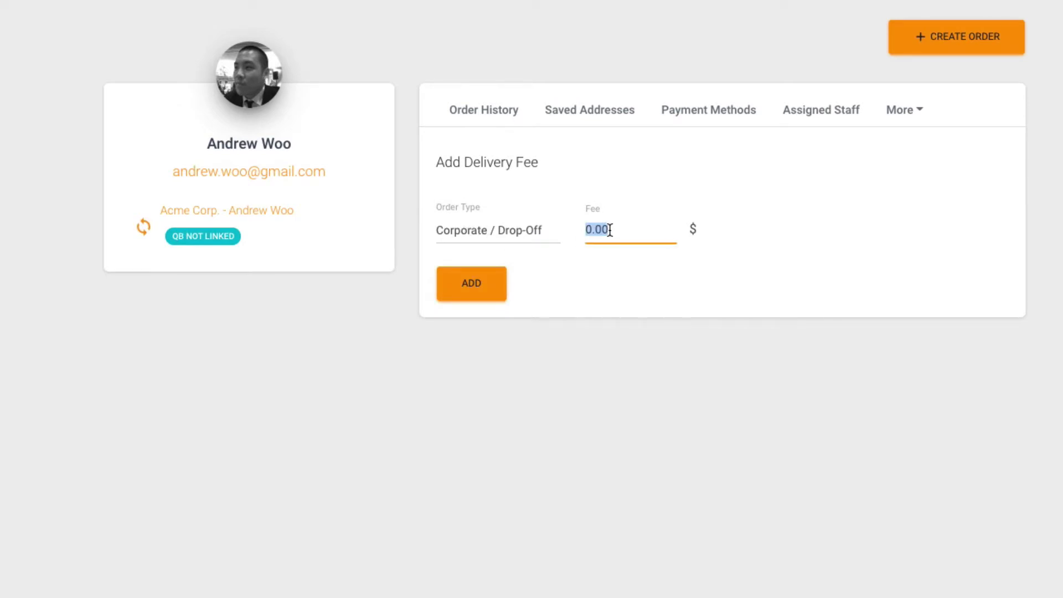
{"action": "type", "text": "123"}
{"action": "key", "text": "ctrl+a"}
{"action": "type", "text": "0"}
{"action": "left_click", "coordinate": [493, 283]}
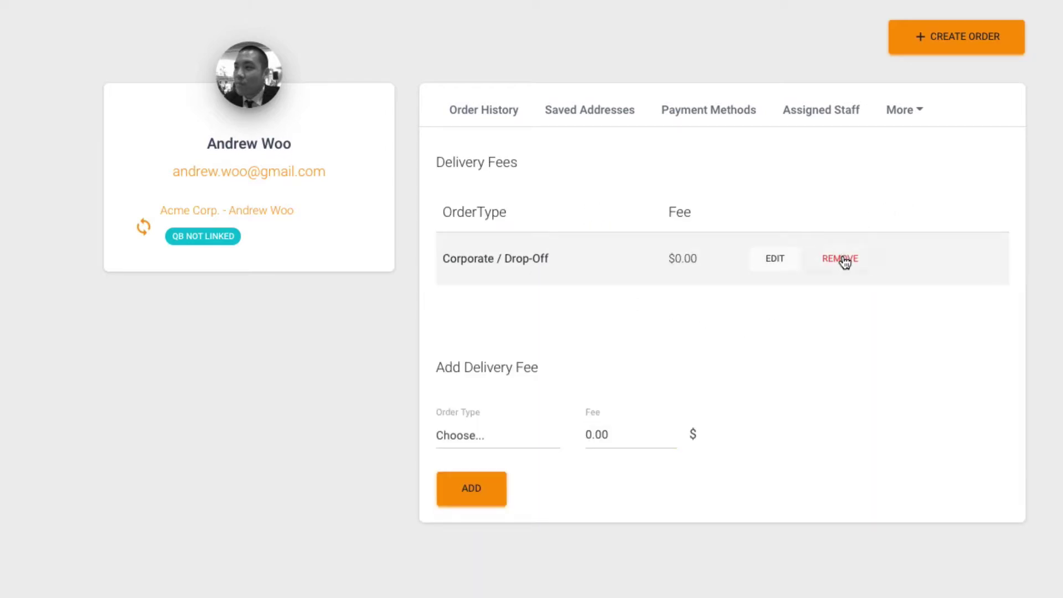
- Edit the Corporate / Drop-Off override's fee amount and save it
{"action": "left_click", "coordinate": [794, 261]}
{"action": "left_click", "coordinate": [562, 99]}
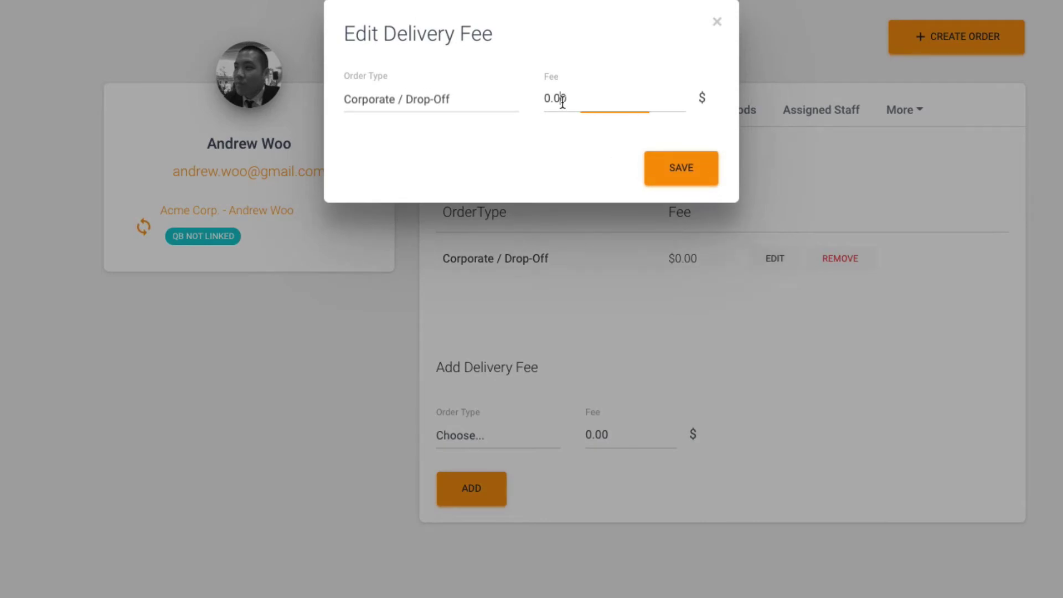
{"action": "key", "text": "ctrl+a"}
{"action": "type", "text": "10"}
{"action": "left_click", "coordinate": [669, 167]}
- Remove the override, then reselect Corporate / Drop-Off to add it back
{"action": "left_click", "coordinate": [837, 256]}
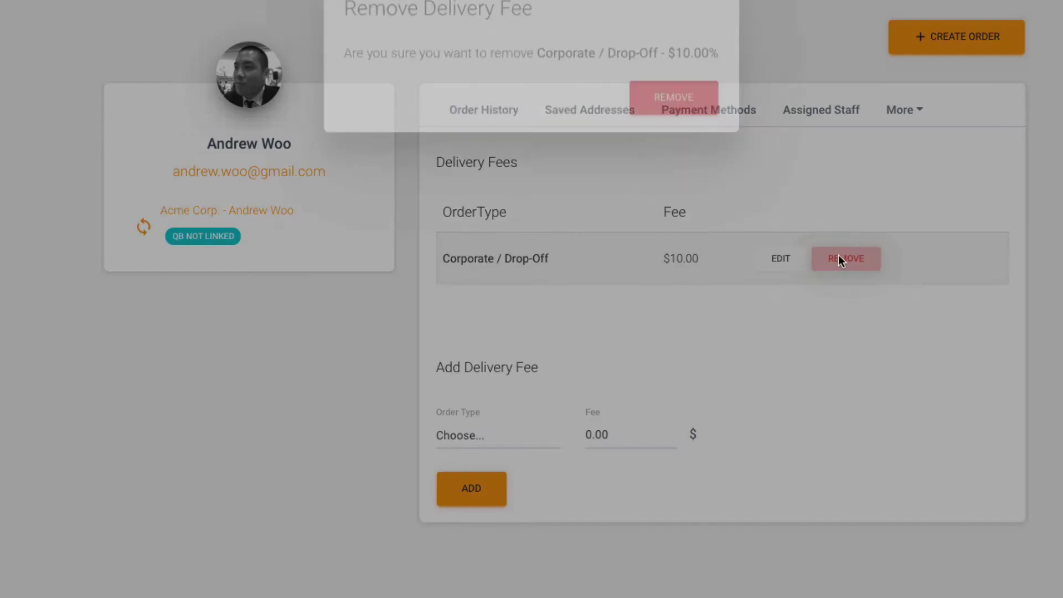
{"action": "left_click", "coordinate": [657, 120]}
{"action": "left_click", "coordinate": [470, 242]}
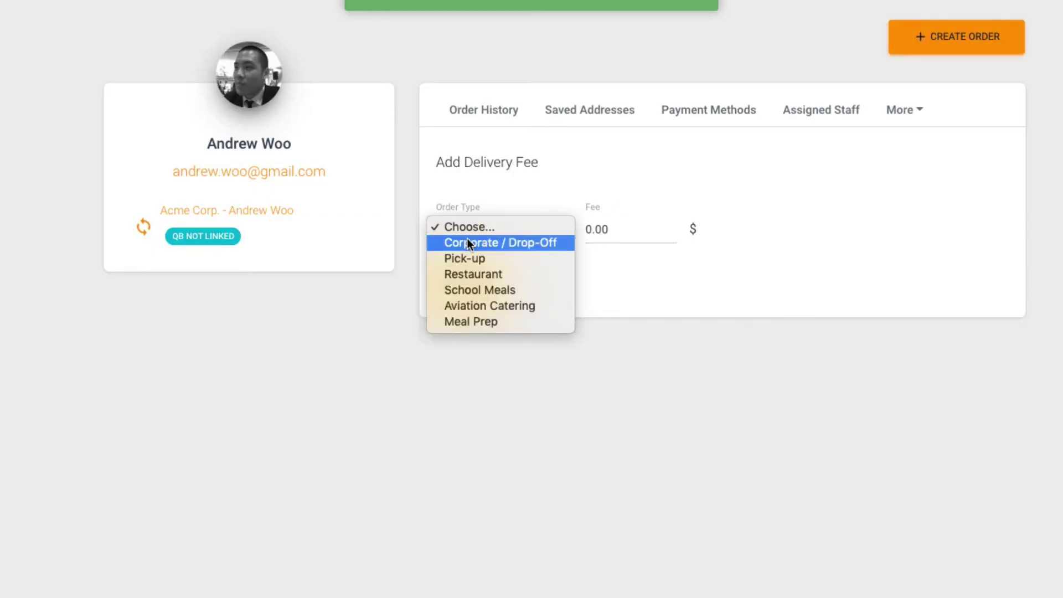
- Re-add the $0.00 override, then check the checkout's old $35.00 delivery fee
{"action": "left_click", "coordinate": [470, 283]}
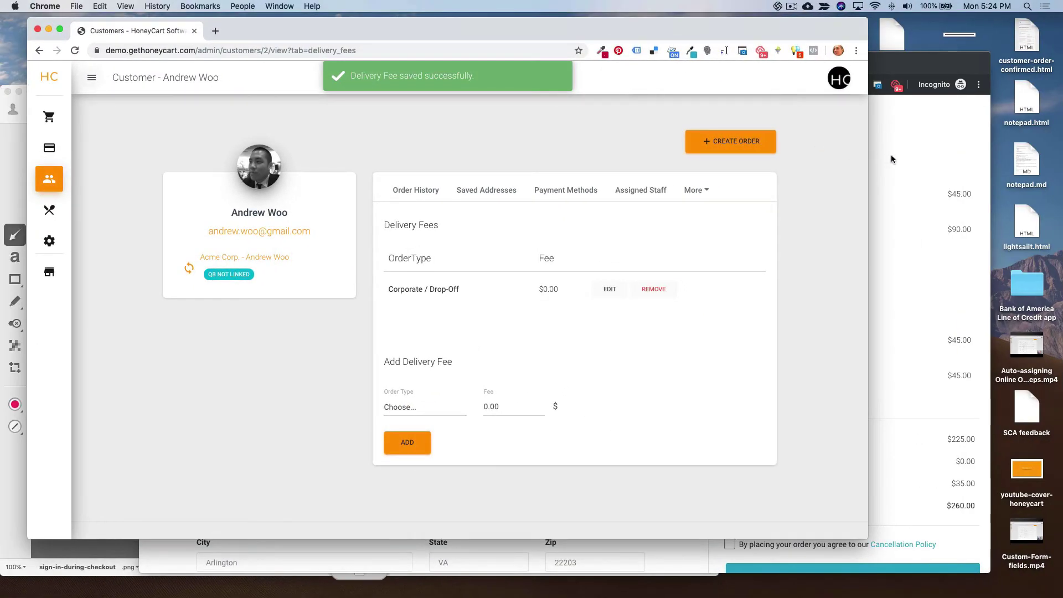
{"action": "left_click", "coordinate": [892, 155]}
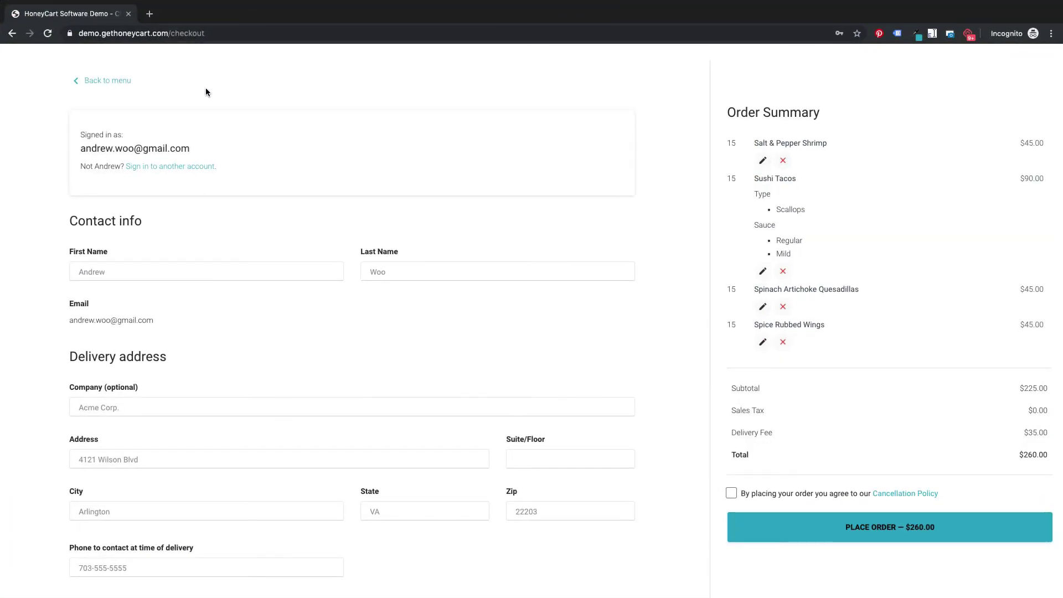
{"action": "left_click_drag", "start_coordinate": [1025, 432], "coordinate": [1048, 433]}
- Refresh the checkout and confirm the delivery fee now reads $0.00
{"action": "left_click", "coordinate": [766, 359]}
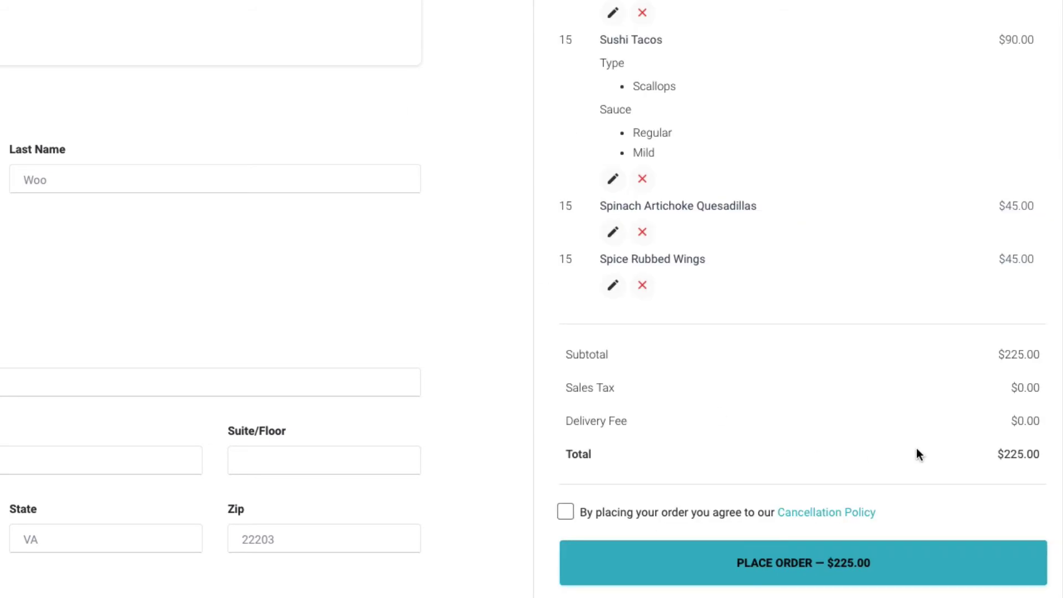
{"action": "left_click_drag", "start_coordinate": [1019, 420], "coordinate": [1062, 427]}
{"action": "left_click", "coordinate": [883, 400]}
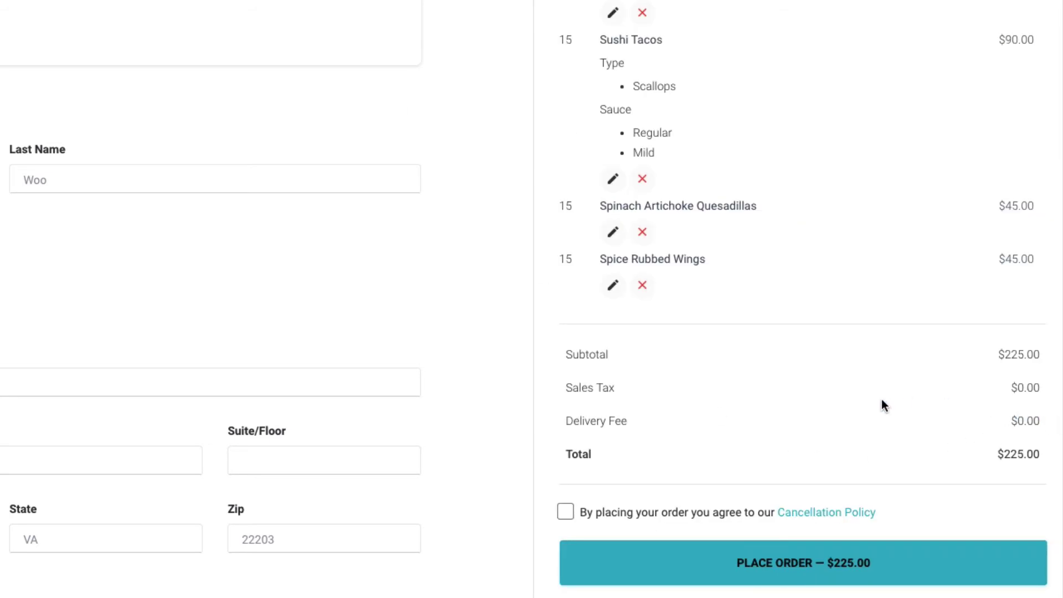